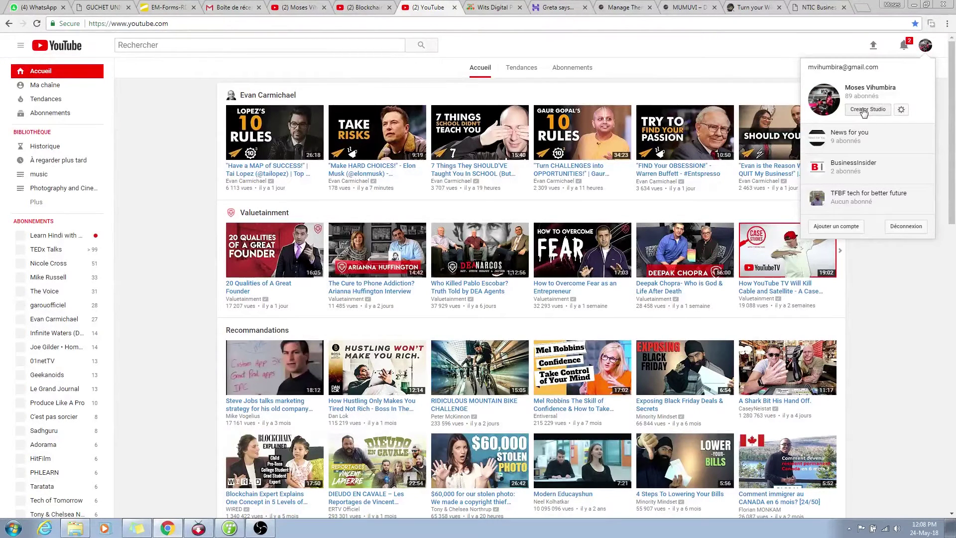
Create a new YouTube channel from the account settings, with the brand account name KINSHASA
{"action": "left_click", "coordinate": [902, 111]}
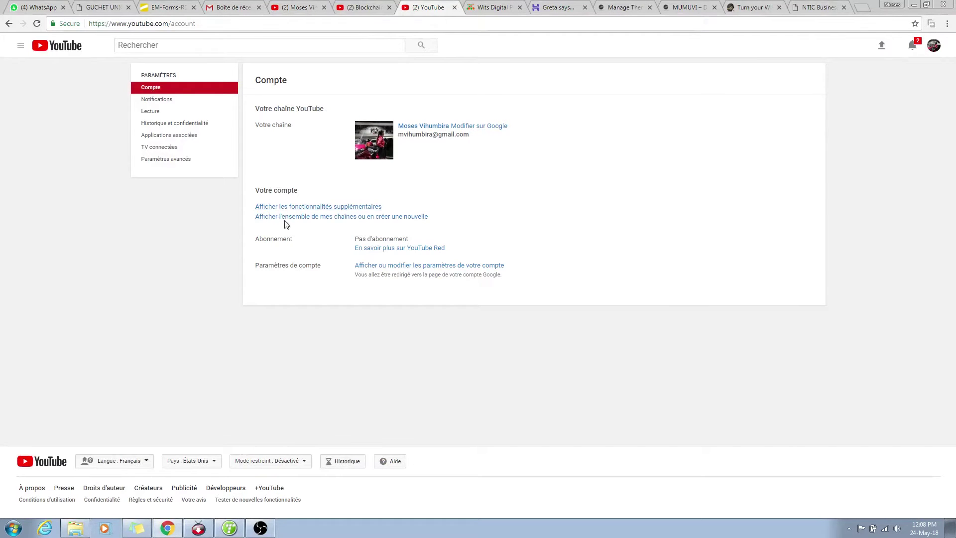
{"action": "left_click", "coordinate": [389, 217]}
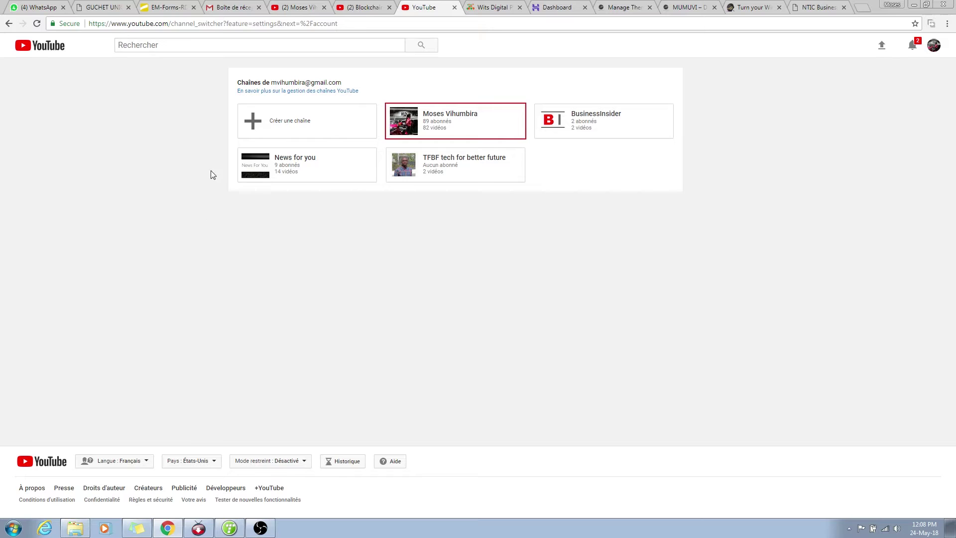
{"action": "left_click", "coordinate": [298, 124]}
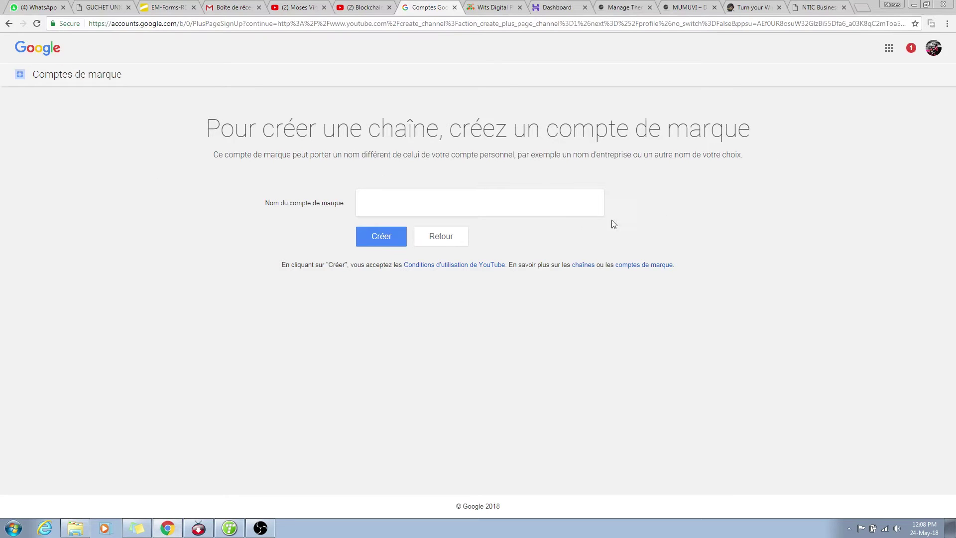
{"action": "left_click", "coordinate": [413, 207]}
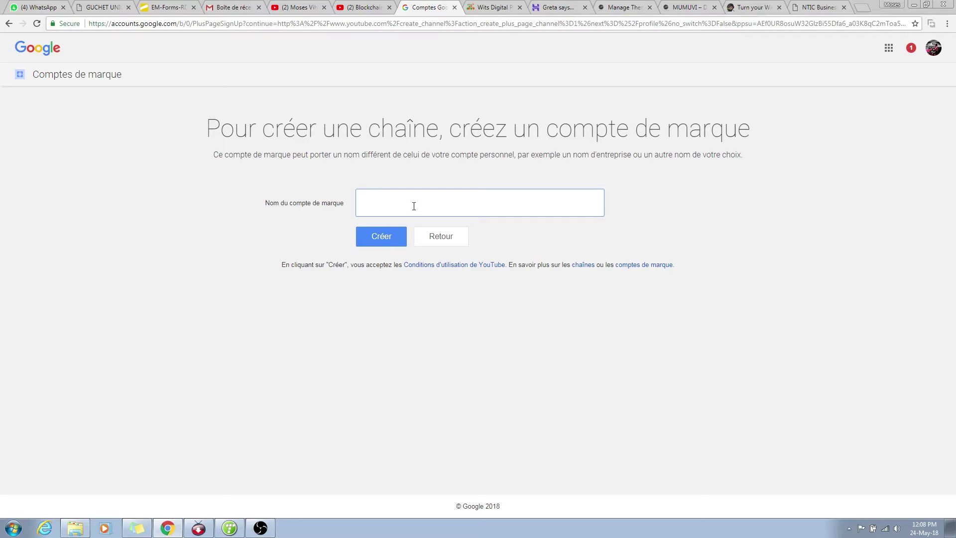
{"action": "type", "text": "KINSHASA"}
{"action": "left_click", "coordinate": [388, 233]}
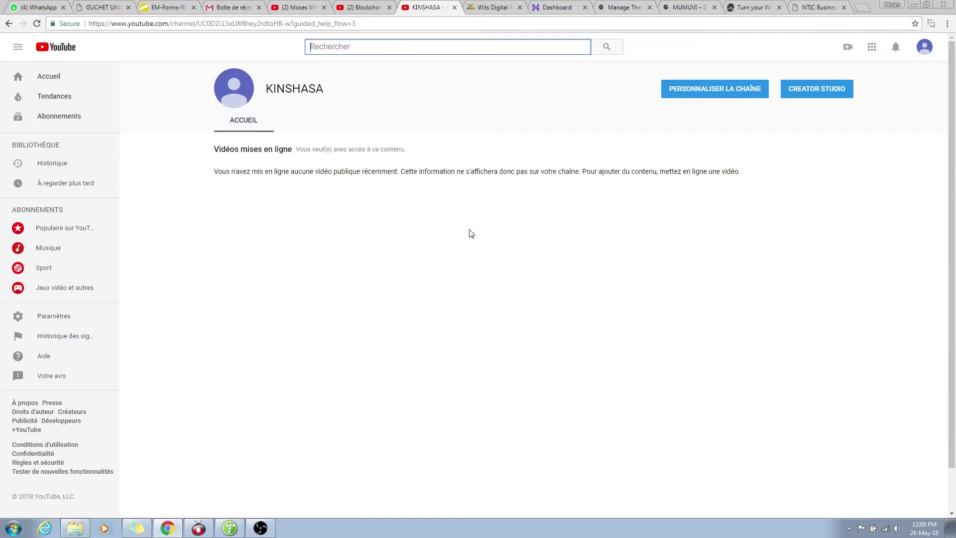
Examine the new channel's account options and the list of channels available for switching accounts
{"action": "left_click", "coordinate": [925, 49]}
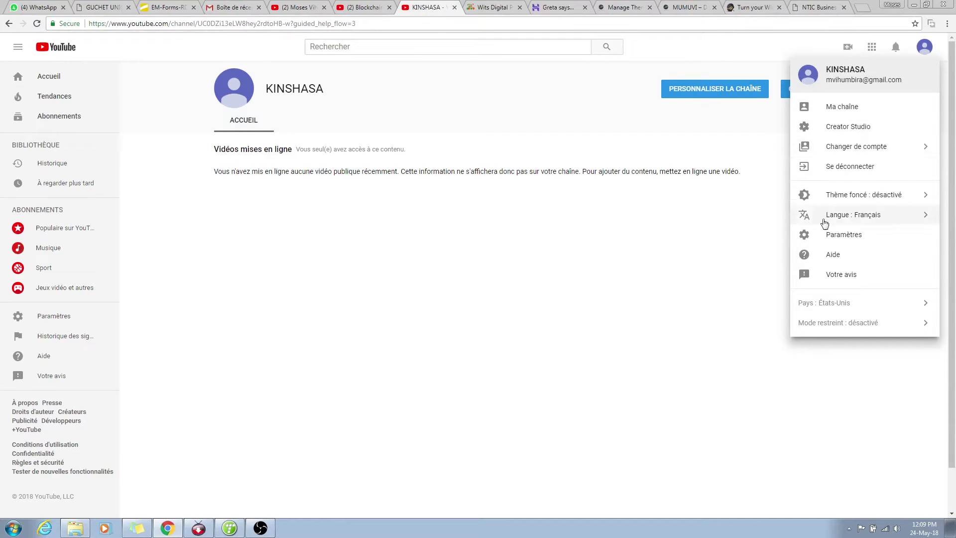
{"action": "left_click", "coordinate": [711, 279]}
{"action": "left_click", "coordinate": [924, 48]}
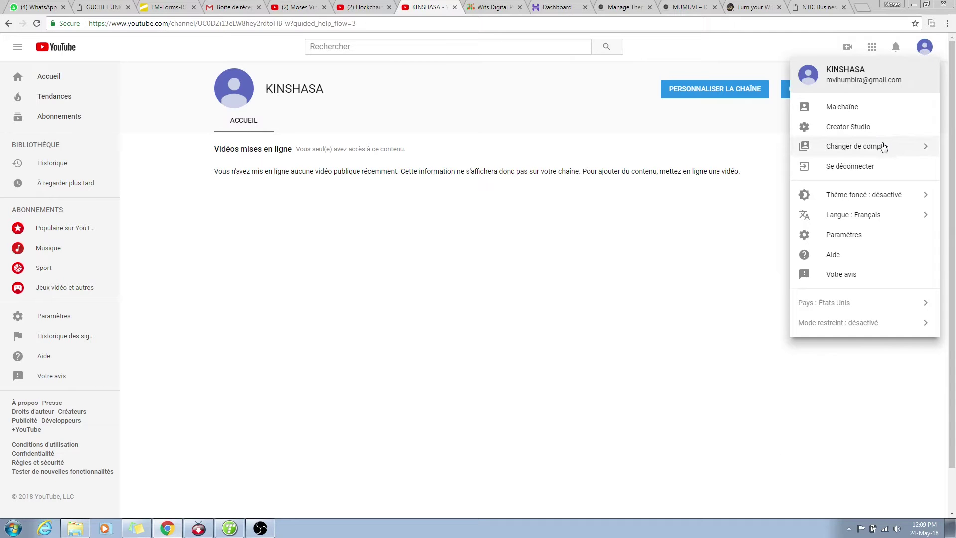
{"action": "left_click", "coordinate": [883, 147]}
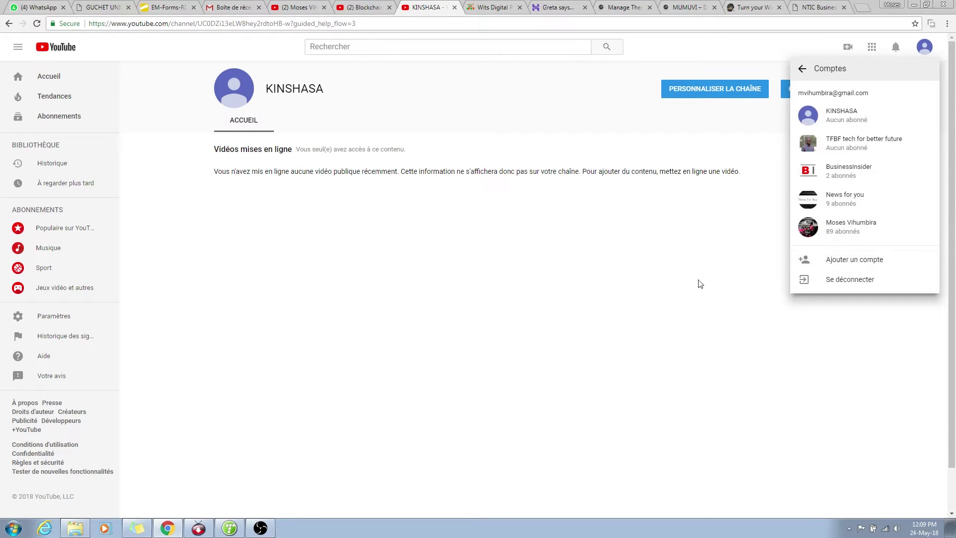
{"action": "double_click", "coordinate": [673, 269]}
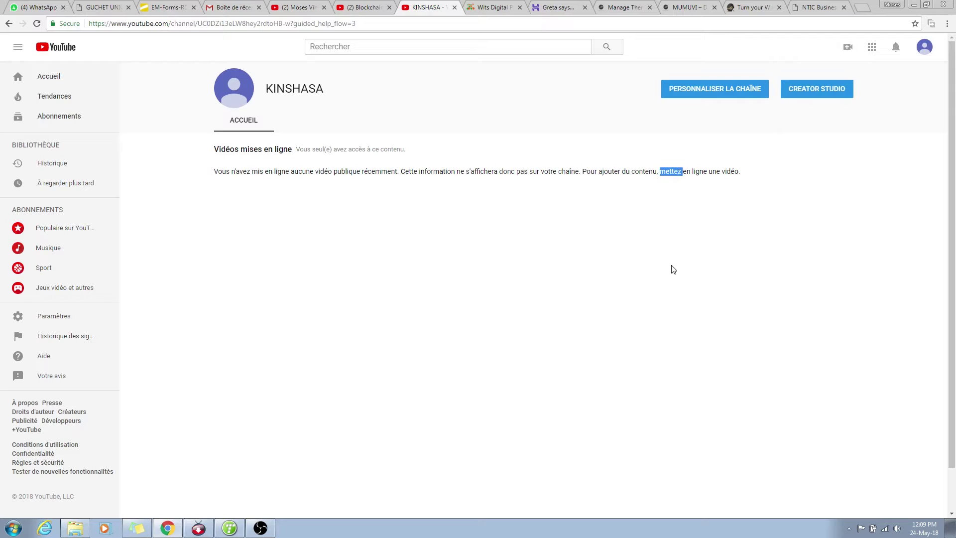
{"action": "left_click", "coordinate": [652, 218]}
Customize the KINSHASA channel by applying the green leaves photo from the gallery as its channel art
{"action": "left_click", "coordinate": [702, 93]}
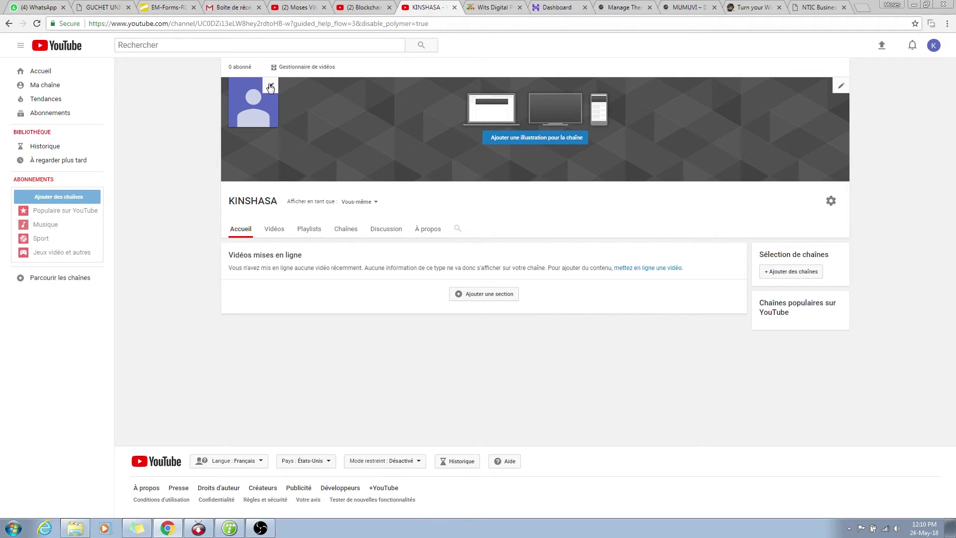
{"action": "left_click", "coordinate": [518, 138]}
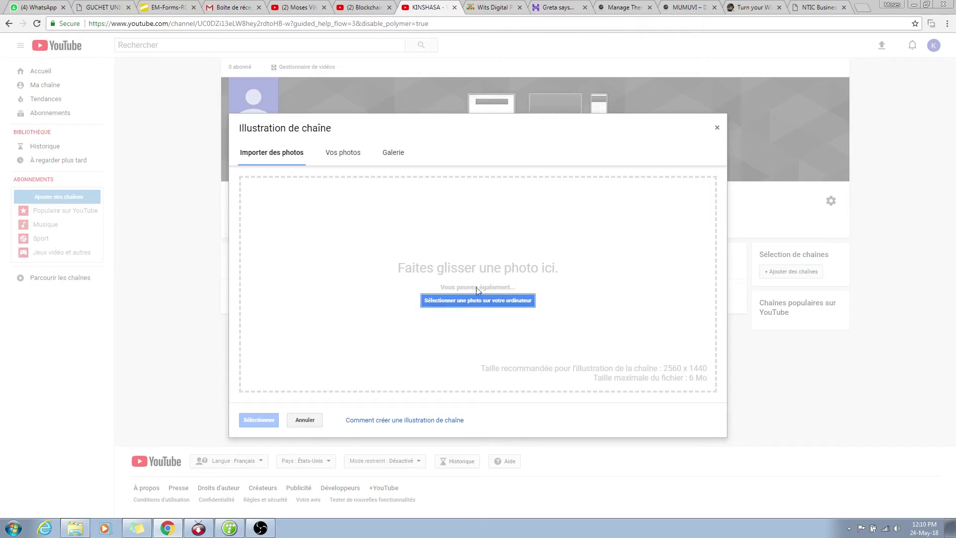
{"action": "left_click", "coordinate": [355, 154]}
{"action": "left_click", "coordinate": [395, 155]}
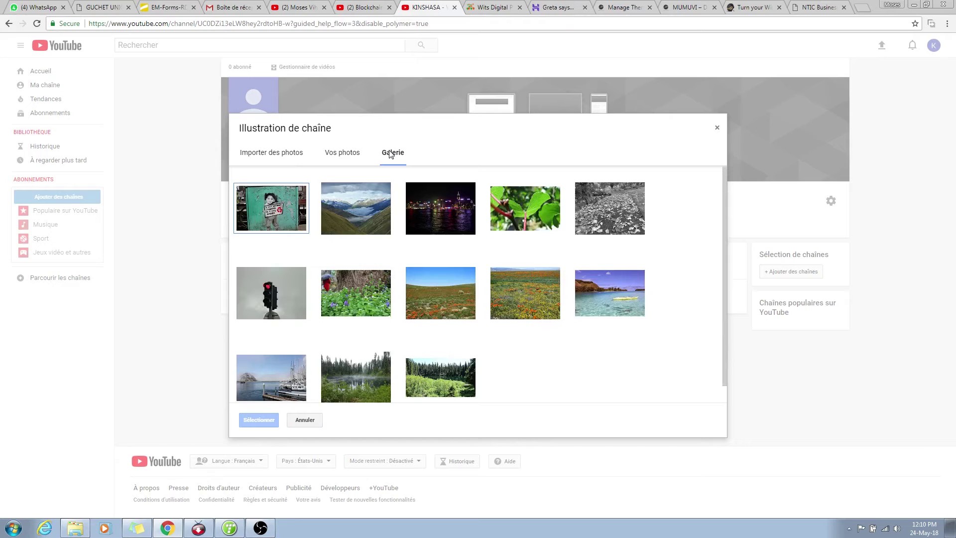
{"action": "scroll", "coordinate": [542, 170], "scroll_direction": "down", "scroll_amount": 1}
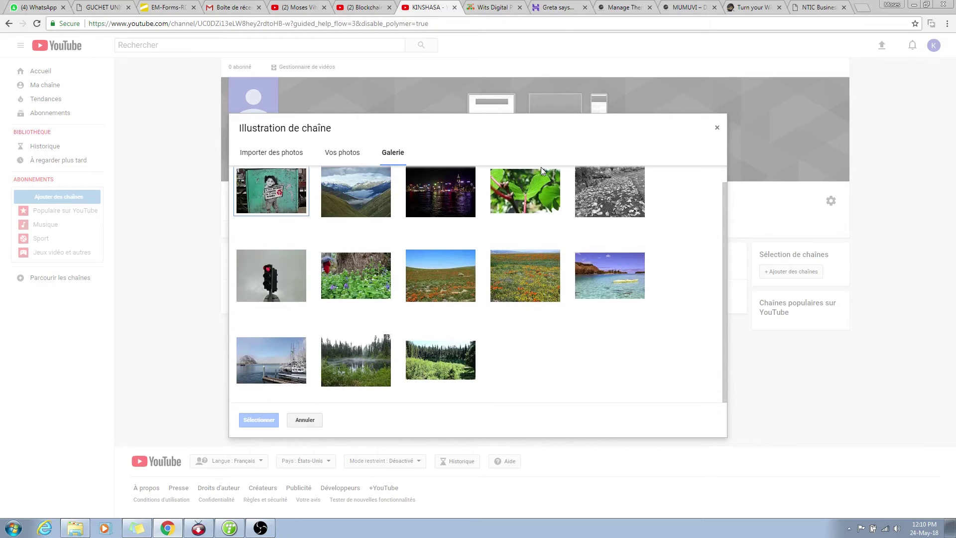
{"action": "scroll", "coordinate": [542, 170], "scroll_direction": "up", "scroll_amount": 1}
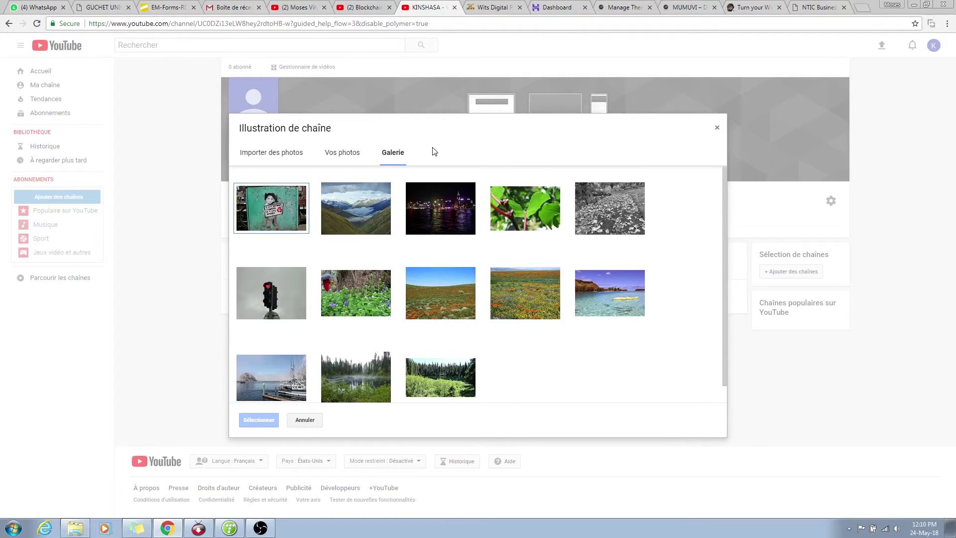
{"action": "scroll", "coordinate": [573, 253], "scroll_direction": "down", "scroll_amount": 1}
{"action": "scroll", "coordinate": [573, 253], "scroll_direction": "up", "scroll_amount": 1}
{"action": "left_click", "coordinate": [526, 208]}
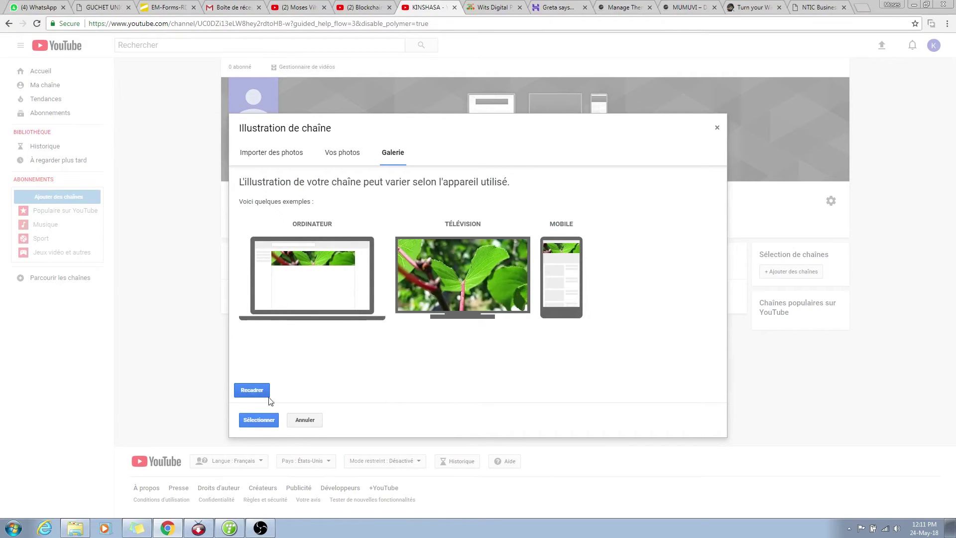
{"action": "left_click", "coordinate": [258, 420]}
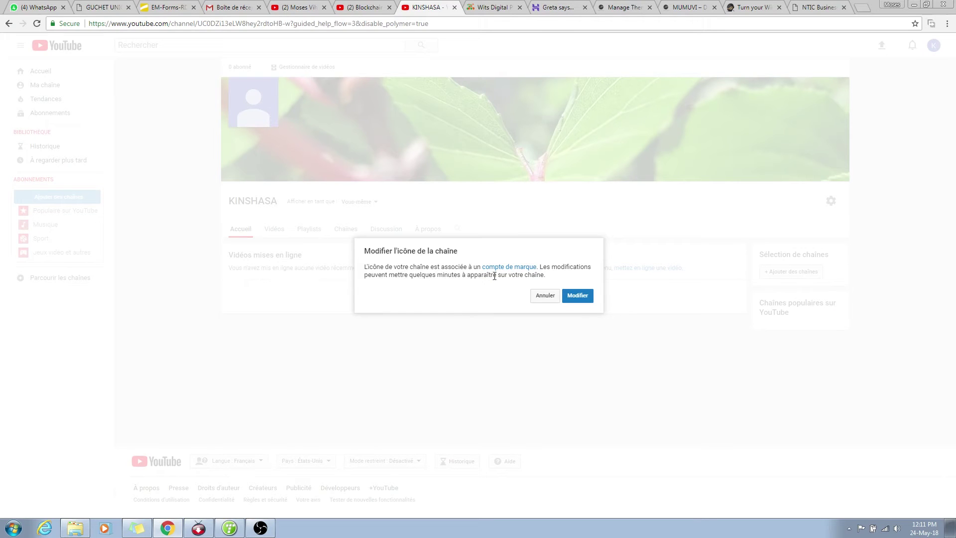
Open the photo chooser for the channel icon, and search Google Images for DRC FLAG in a separate tab
{"action": "left_click", "coordinate": [584, 298]}
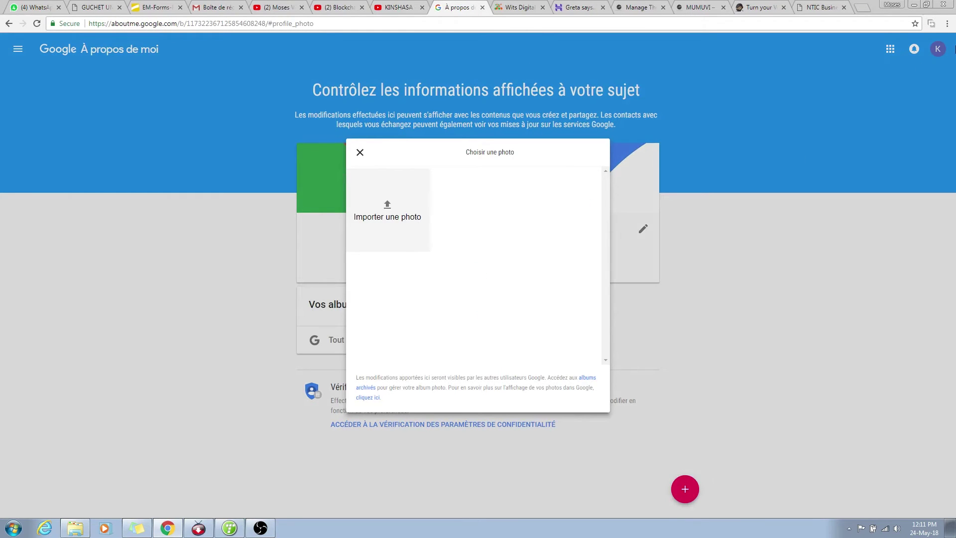
{"action": "left_click", "coordinate": [864, 7]}
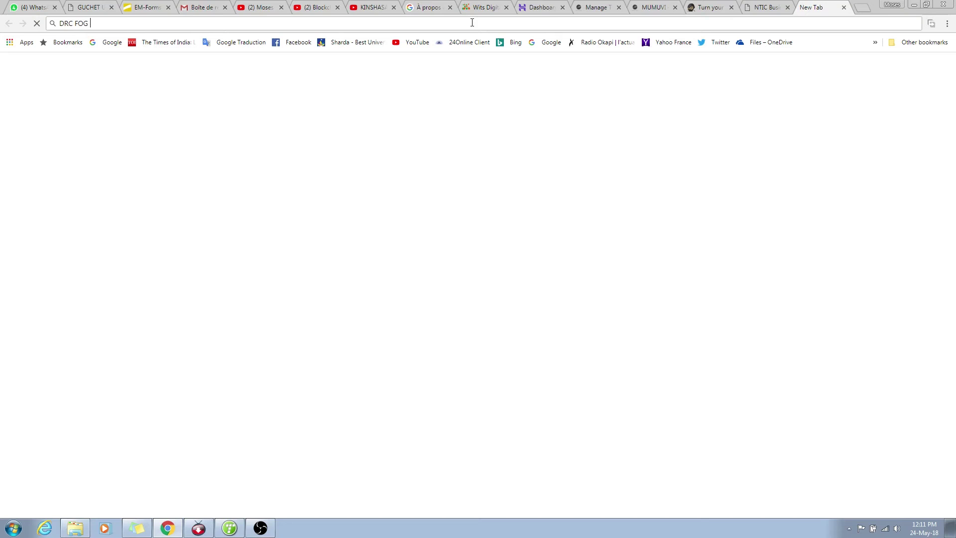
{"action": "key", "text": "Return"}
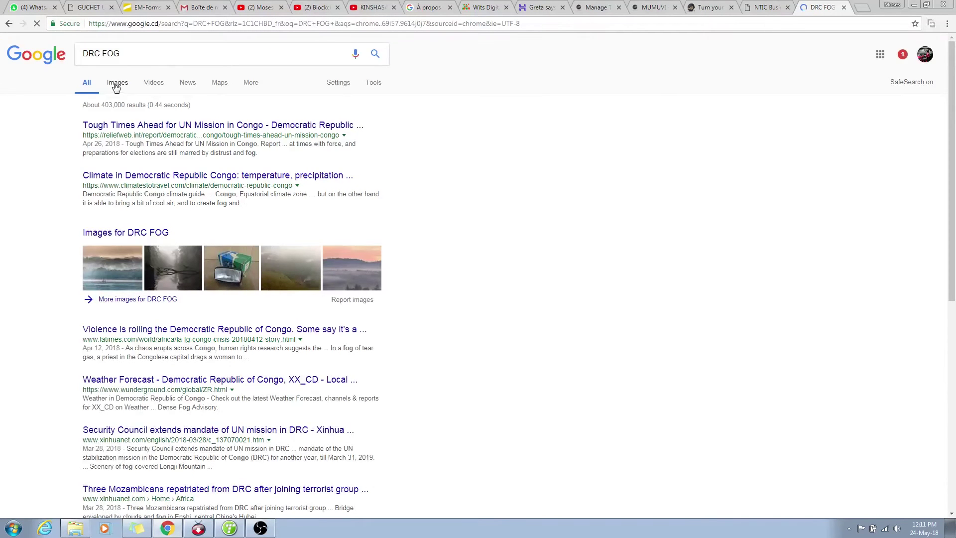
{"action": "left_click", "coordinate": [118, 85]}
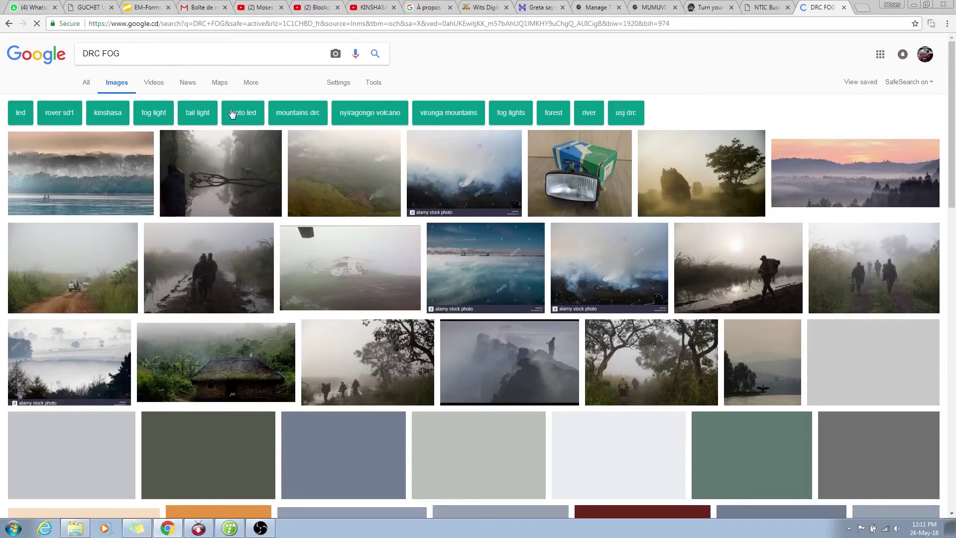
{"action": "left_click", "coordinate": [129, 53]}
{"action": "key", "text": "BackSpace"}
{"action": "key", "text": "BackSpace"}
{"action": "key", "text": "BackSpace"}
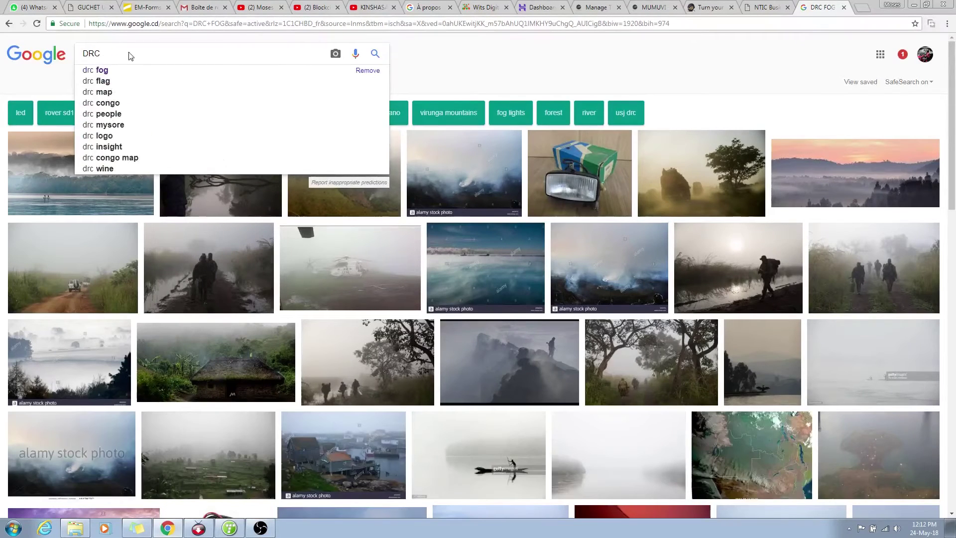
{"action": "type", "text": "FLAG"}
{"action": "key", "text": "Return"}
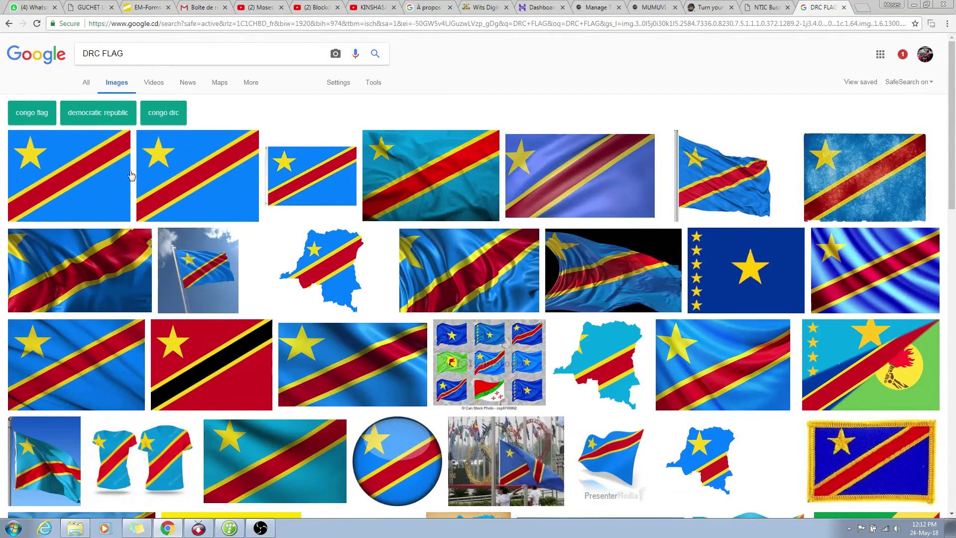
Start downloading Wikipedia's Democratic Republic of the Congo flag image with Free Download Manager and browse to the Desktop as the save folder
{"action": "left_click", "coordinate": [72, 173]}
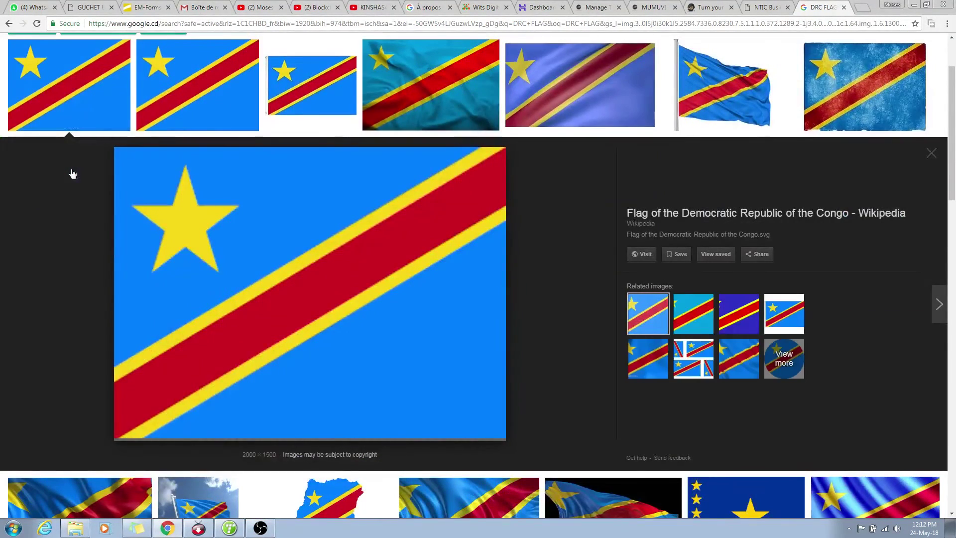
{"action": "right_click", "coordinate": [286, 323]}
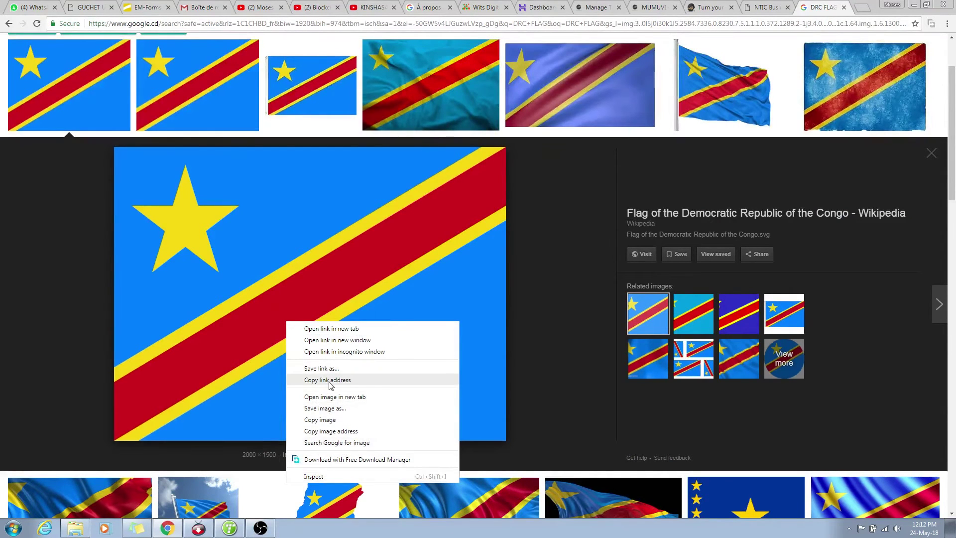
{"action": "left_click", "coordinate": [340, 408]}
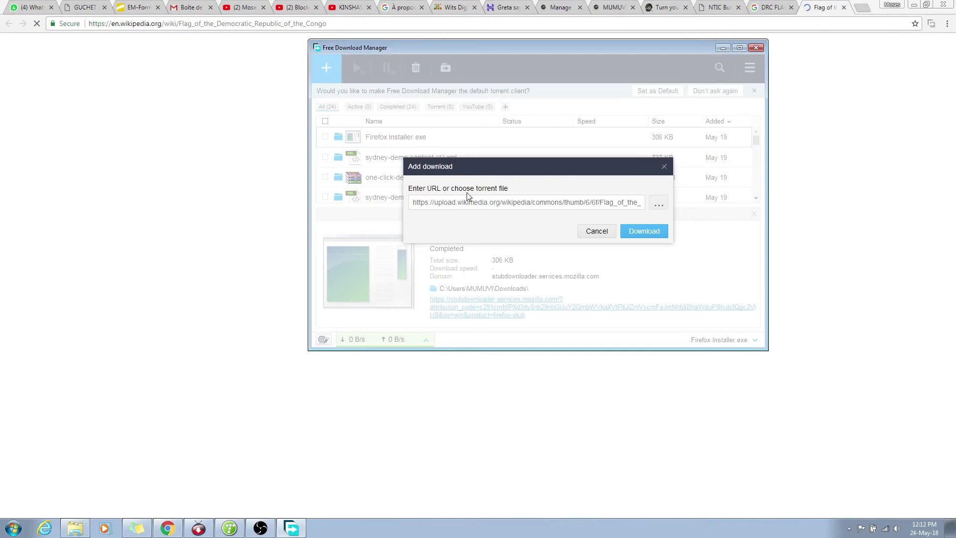
{"action": "left_click", "coordinate": [643, 231]}
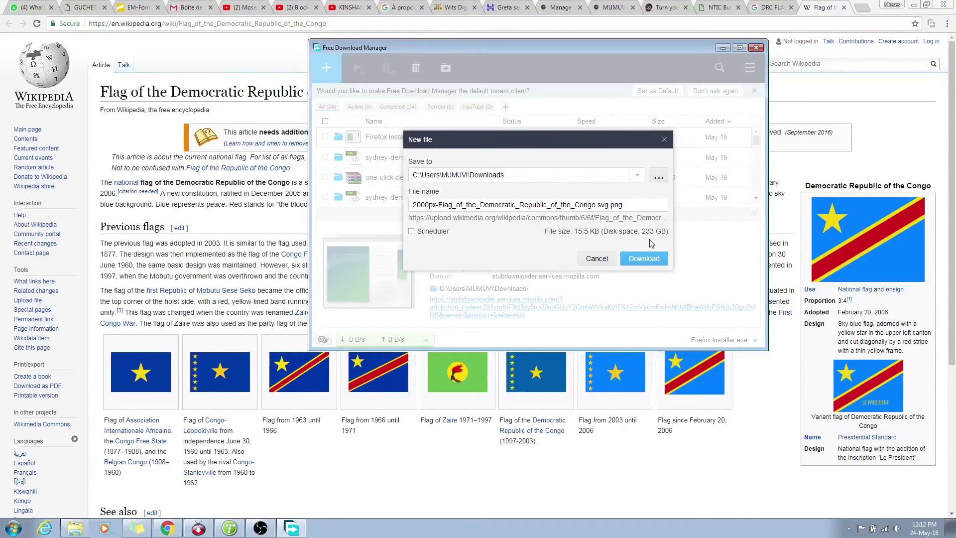
{"action": "left_click", "coordinate": [656, 175]}
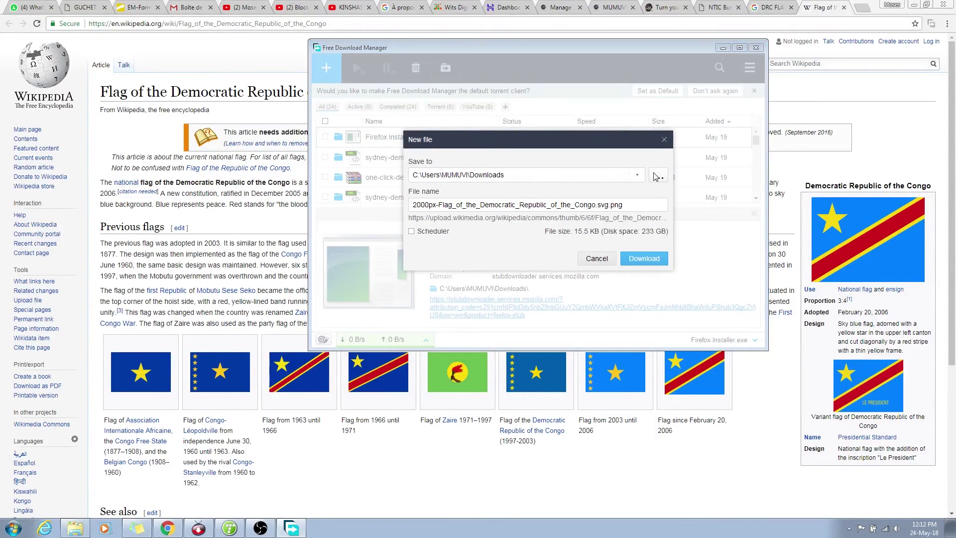
{"action": "left_click", "coordinate": [356, 123]}
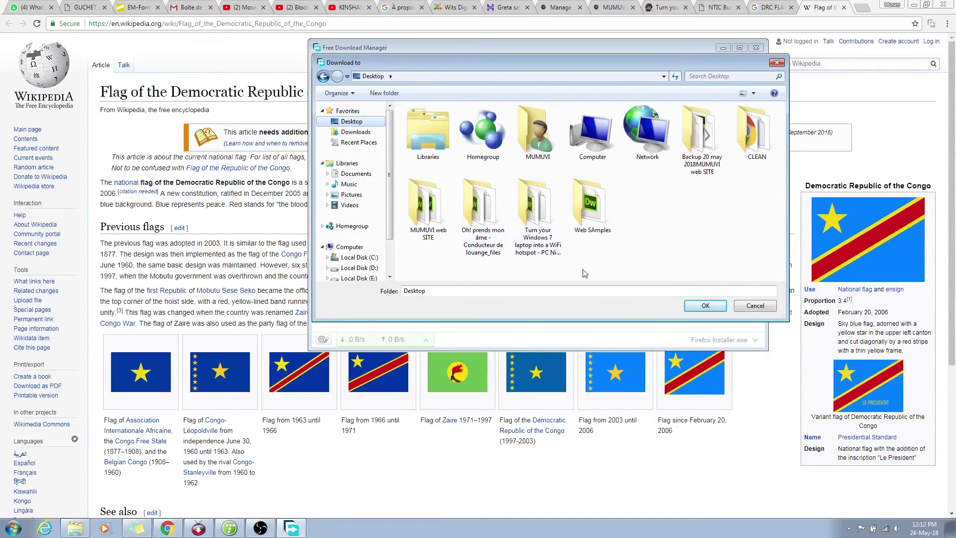
Try to use DRC FLAG as the download folder on the Desktop
{"action": "double_click", "coordinate": [574, 292]}
{"action": "type", "text": "D"}
{"action": "key", "text": "BackSpace"}
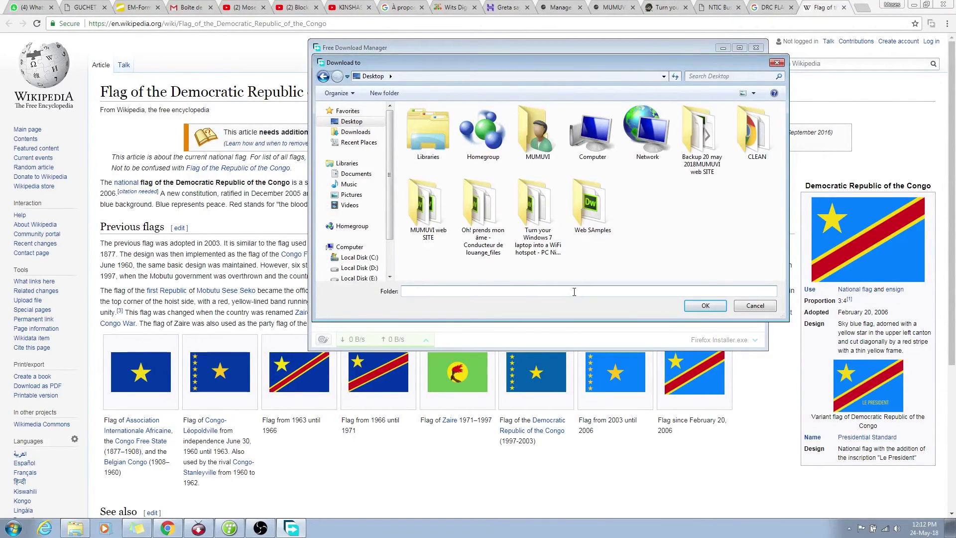
{"action": "type", "text": "DRC FLAG"}
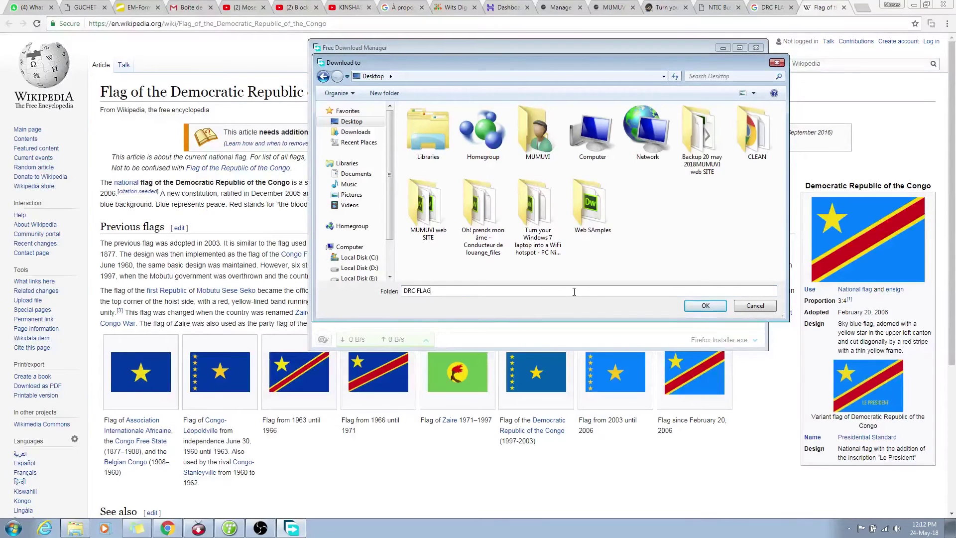
{"action": "left_click", "coordinate": [716, 309]}
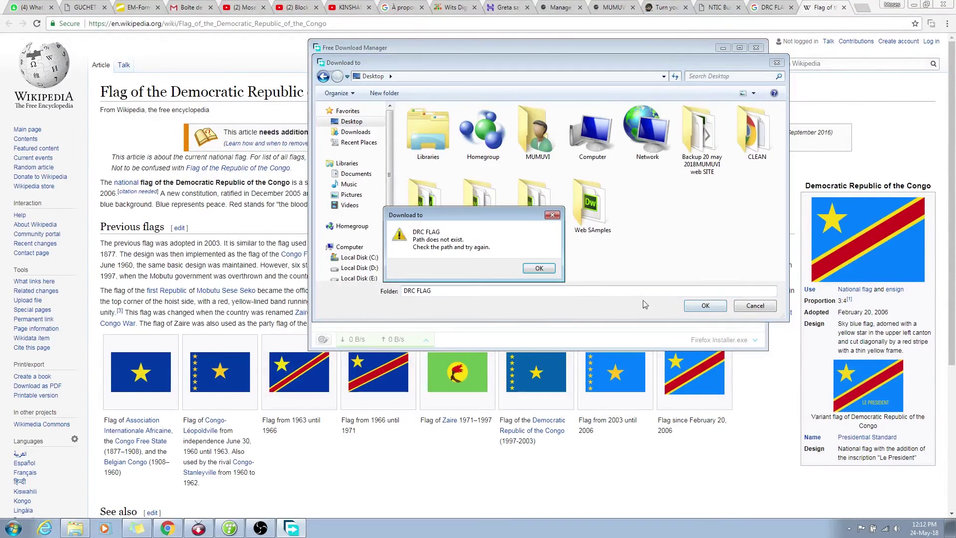
{"action": "left_click", "coordinate": [538, 269]}
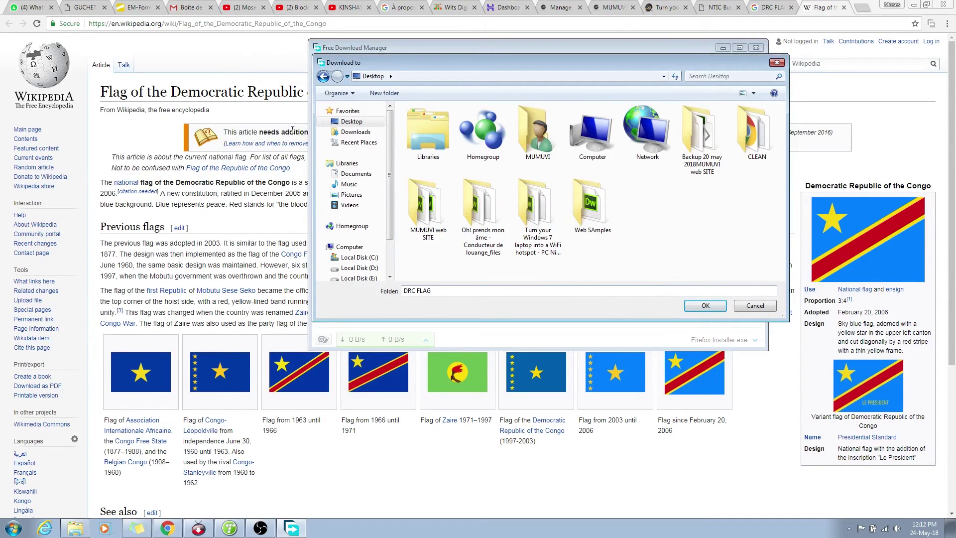
Download the flag image to the Desktop and return to the KINSHASA channel page in the browser
{"action": "left_click", "coordinate": [351, 122]}
{"action": "left_click", "coordinate": [707, 308]}
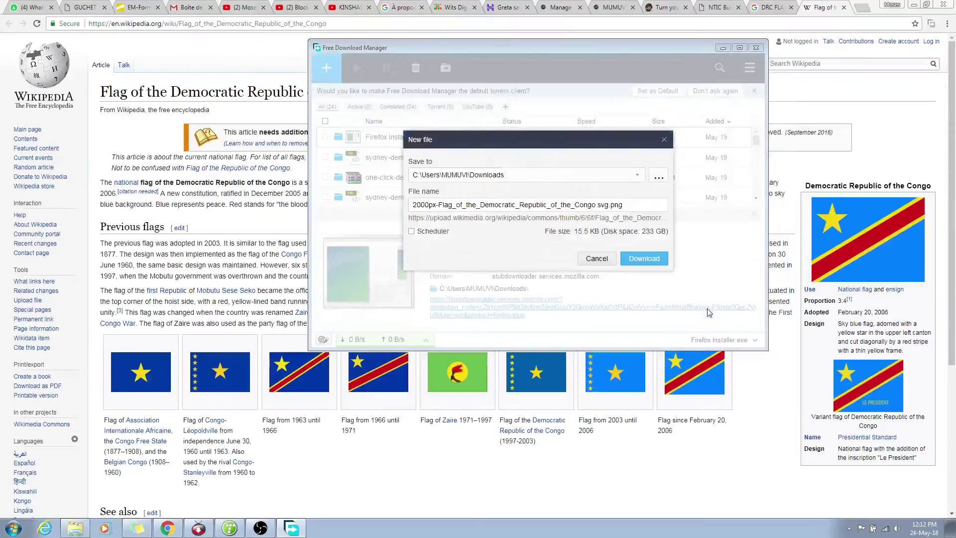
{"action": "left_click", "coordinate": [645, 258]}
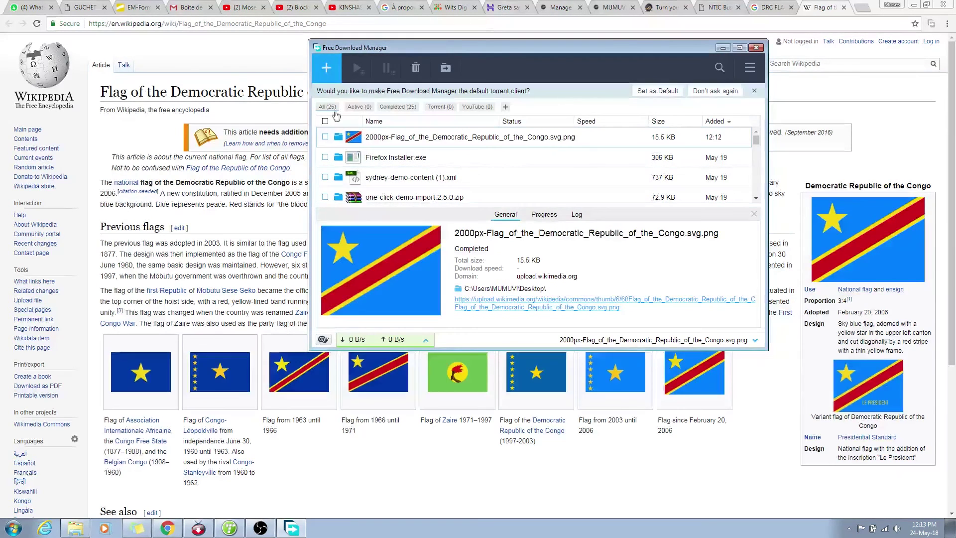
{"action": "left_click", "coordinate": [379, 13]}
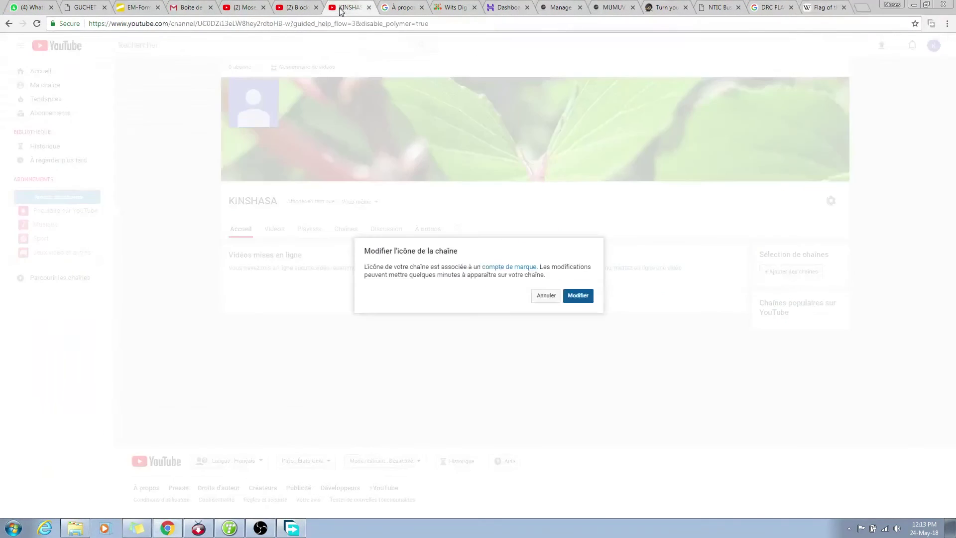
Upload 2000px-Flag_of_the_Democratic_Republic_of_the_Congo.svg.png from the Desktop as the KINSHASA profile photo on the Google À propos de moi page
{"action": "left_click", "coordinate": [390, 70]}
{"action": "left_click", "coordinate": [404, 9]}
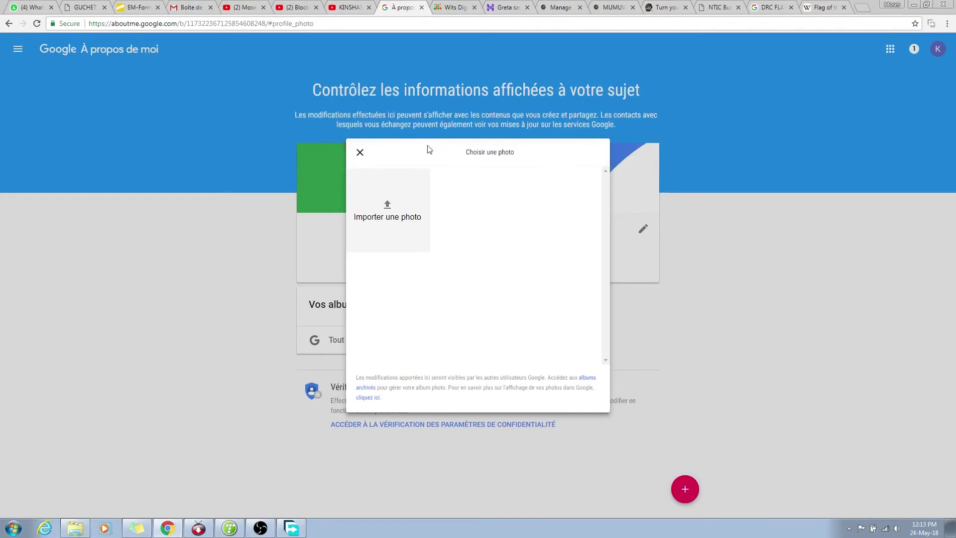
{"action": "left_click", "coordinate": [389, 209]}
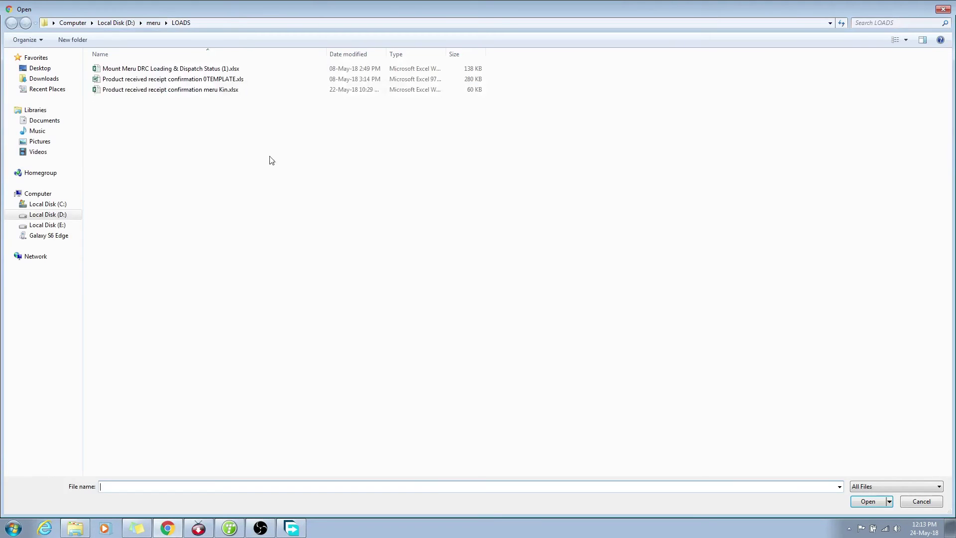
{"action": "left_click", "coordinate": [42, 68]}
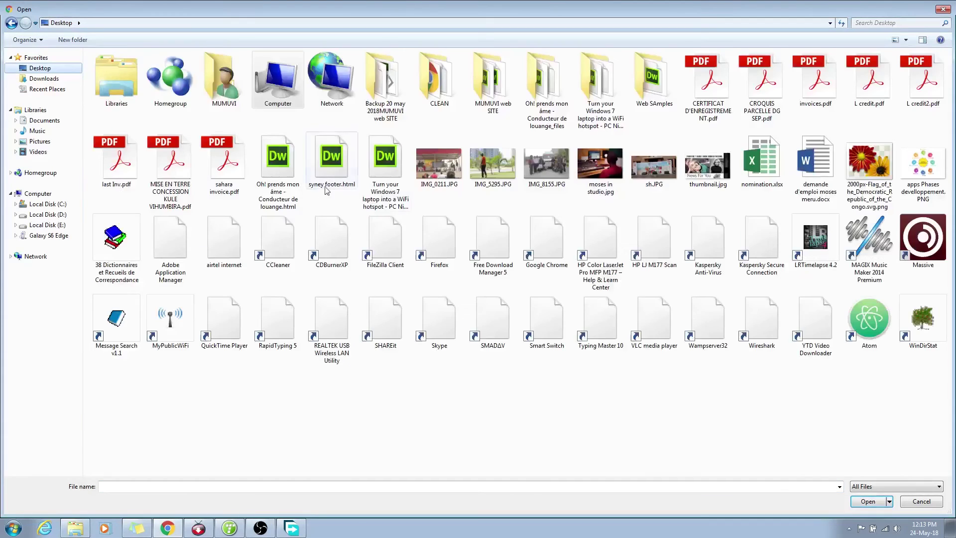
{"action": "double_click", "coordinate": [384, 201]}
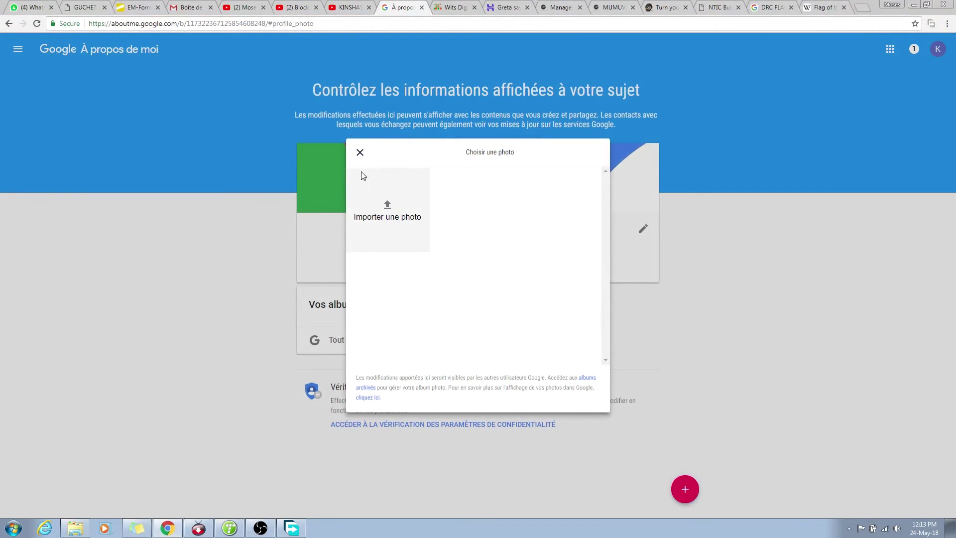
{"action": "left_click", "coordinate": [398, 209]}
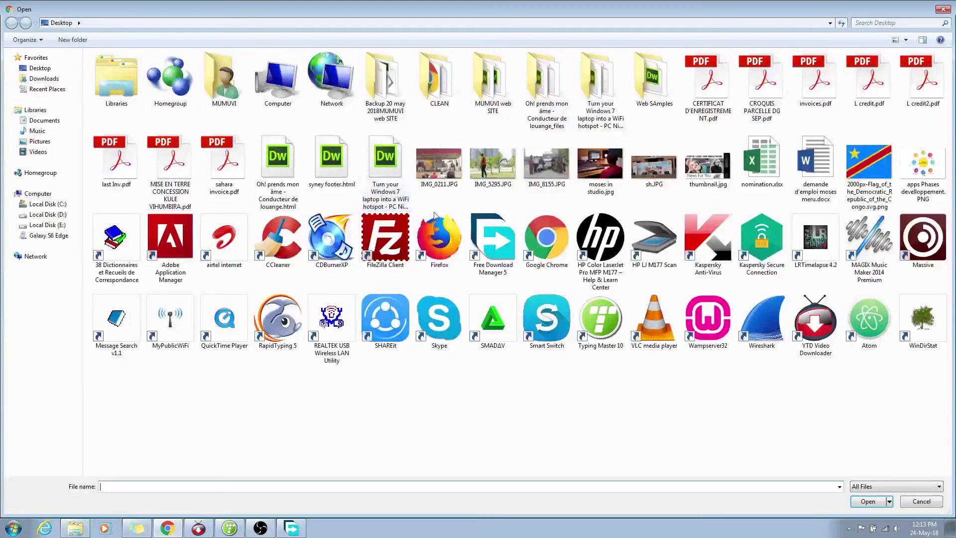
{"action": "left_click", "coordinate": [876, 171]}
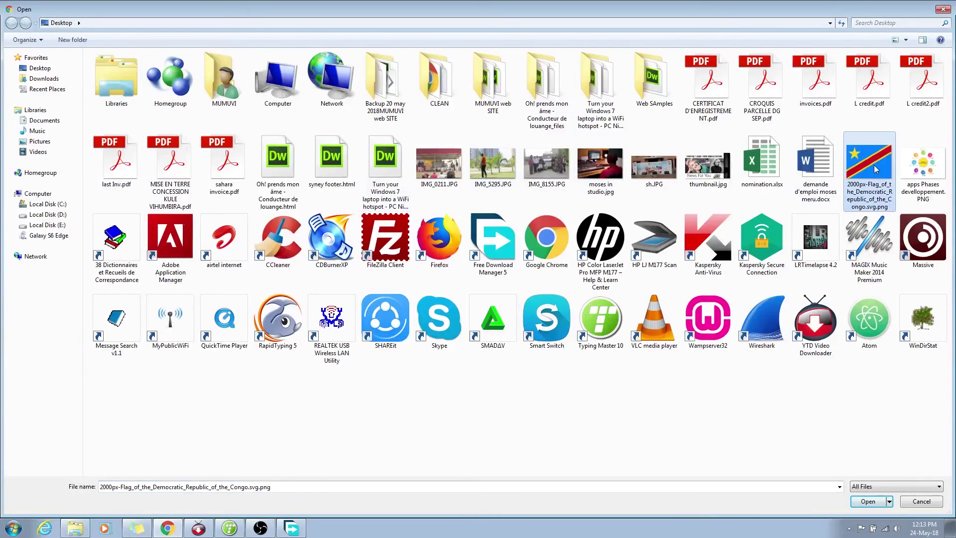
{"action": "left_click", "coordinate": [868, 502]}
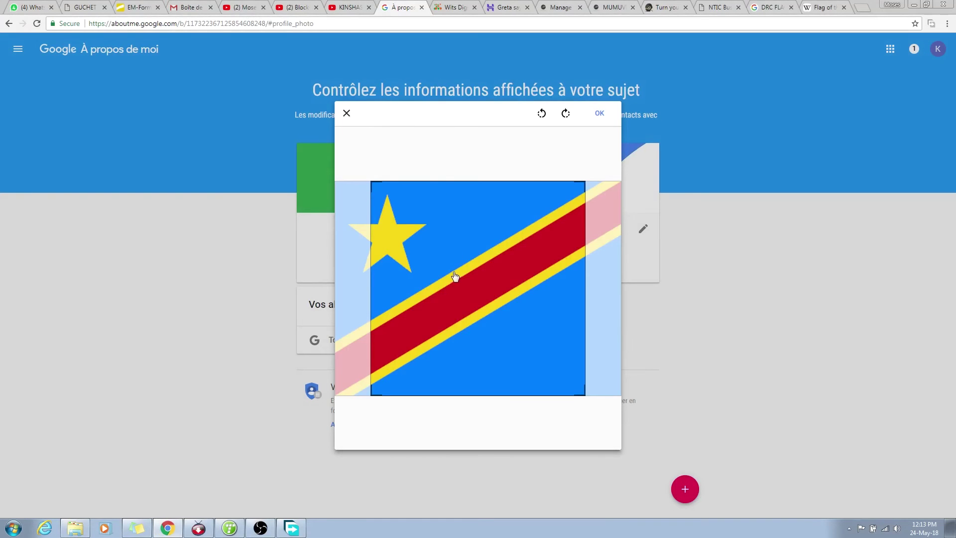
Shift the square crop toward the flag's star side so the whole star is included, and apply the profile photo
{"action": "left_click_drag", "start_coordinate": [455, 276], "coordinate": [410, 274]}
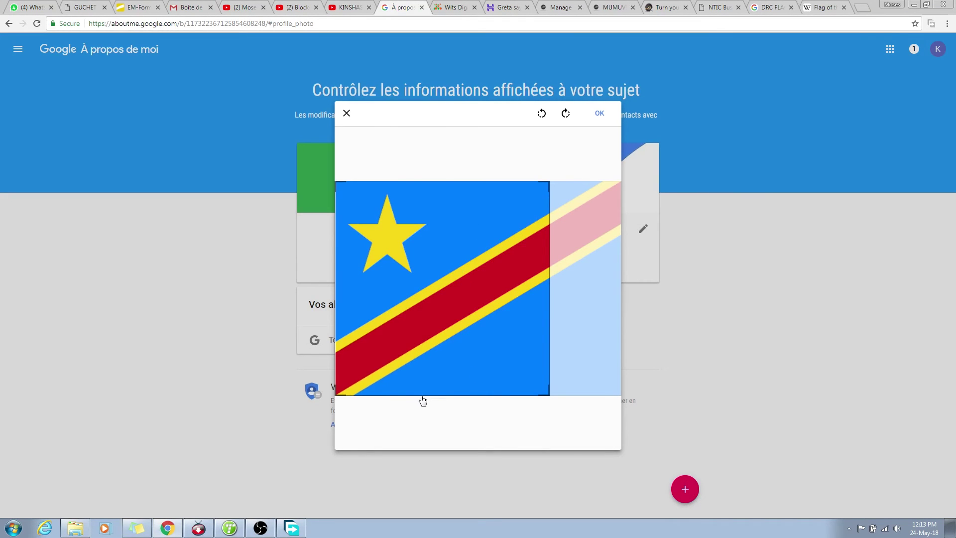
{"action": "mouse_move", "coordinate": [429, 397]}
{"action": "left_mouse_down"}
{"action": "mouse_move", "coordinate": [430, 369]}
{"action": "mouse_move", "coordinate": [420, 408]}
{"action": "left_mouse_up"}
{"action": "left_click_drag", "start_coordinate": [436, 337], "coordinate": [433, 341]}
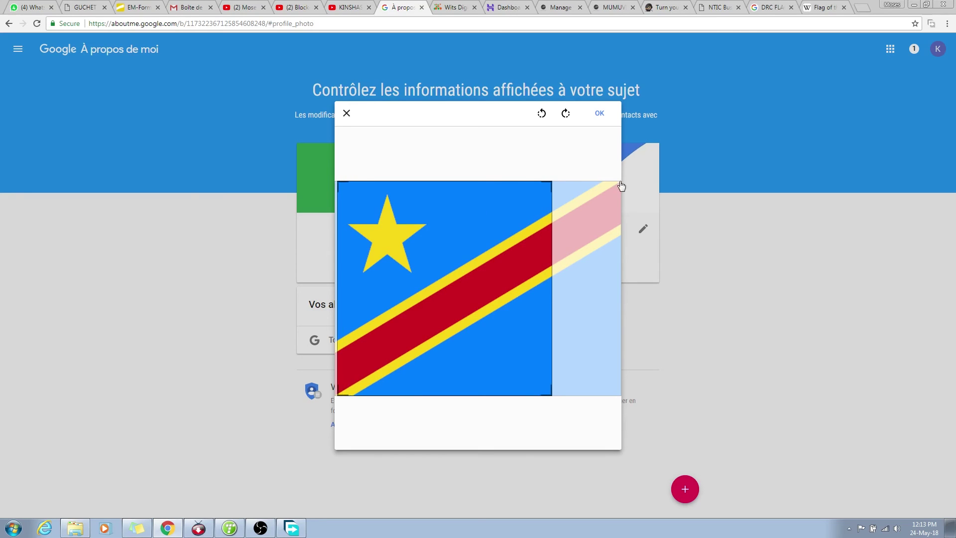
{"action": "left_click", "coordinate": [600, 114]}
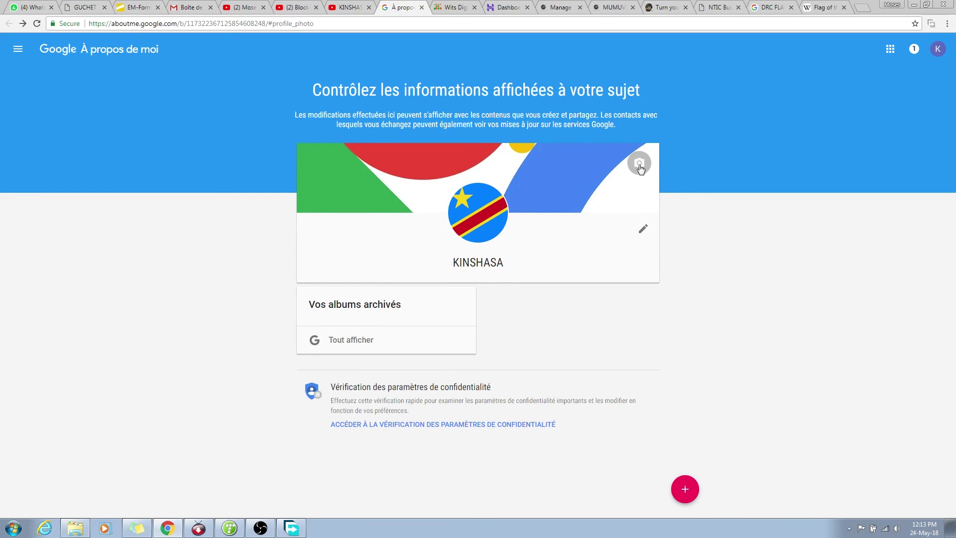
Upload 2000px-Flag_of_the_Democratic_Republic_of_the_Congo.svg.png from the Desktop as the KINSHASA profile's cover image
{"action": "left_click", "coordinate": [640, 164]}
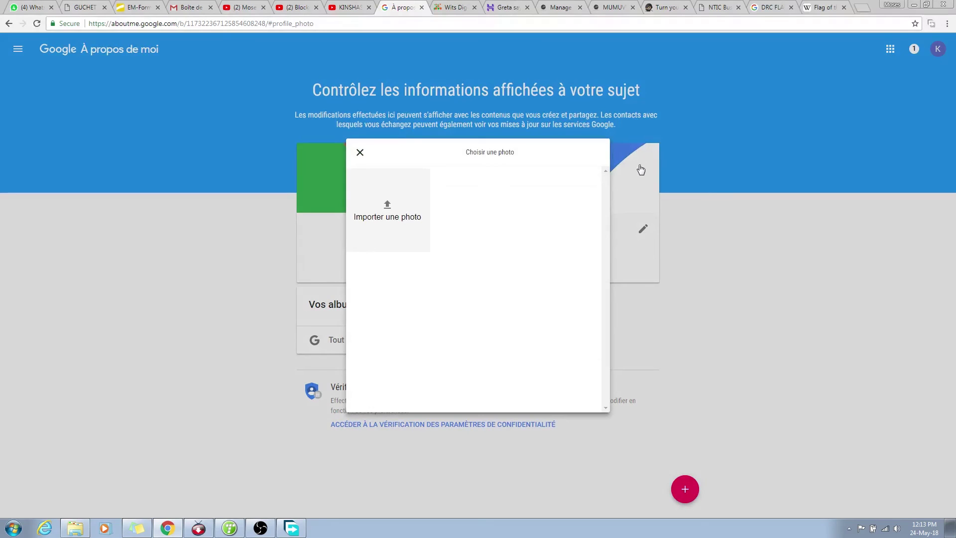
{"action": "left_click", "coordinate": [388, 210]}
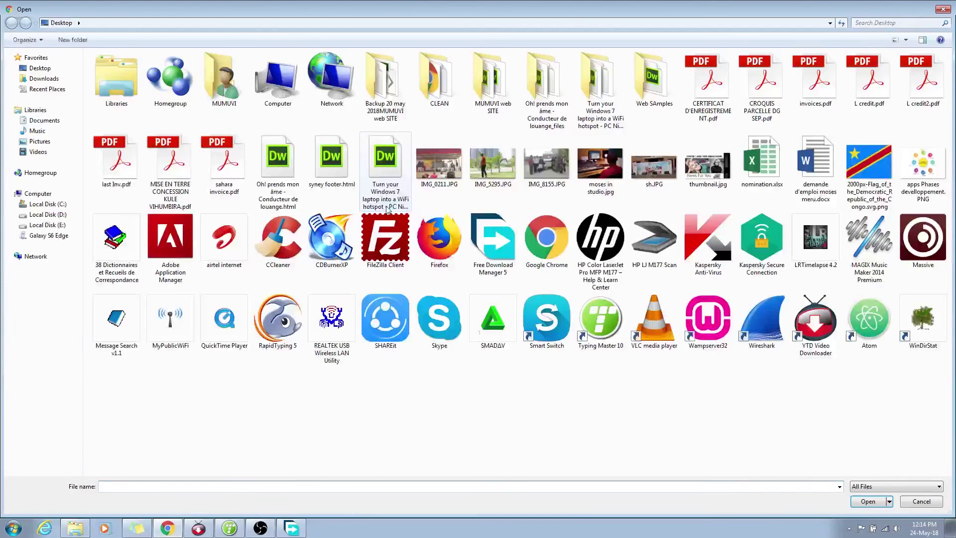
{"action": "left_click", "coordinate": [871, 179]}
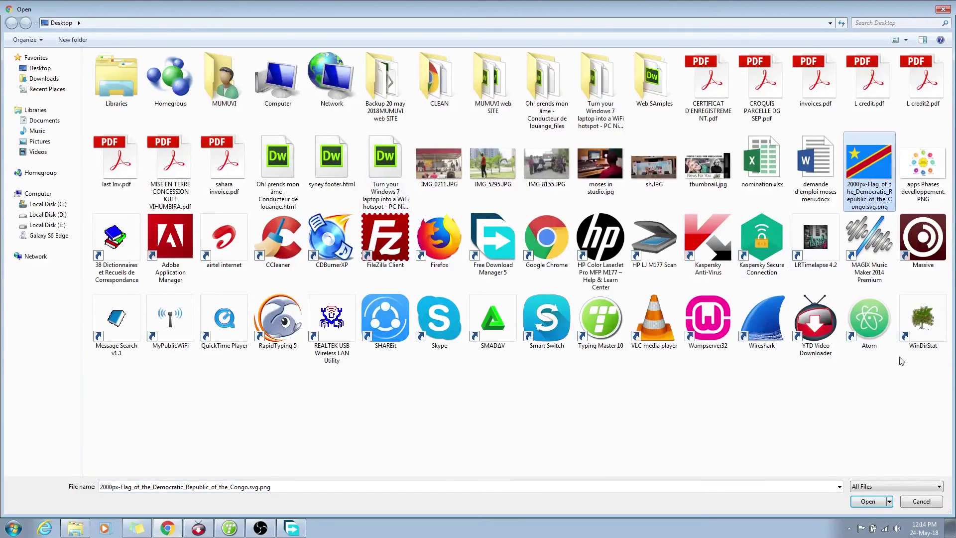
{"action": "left_click", "coordinate": [870, 502]}
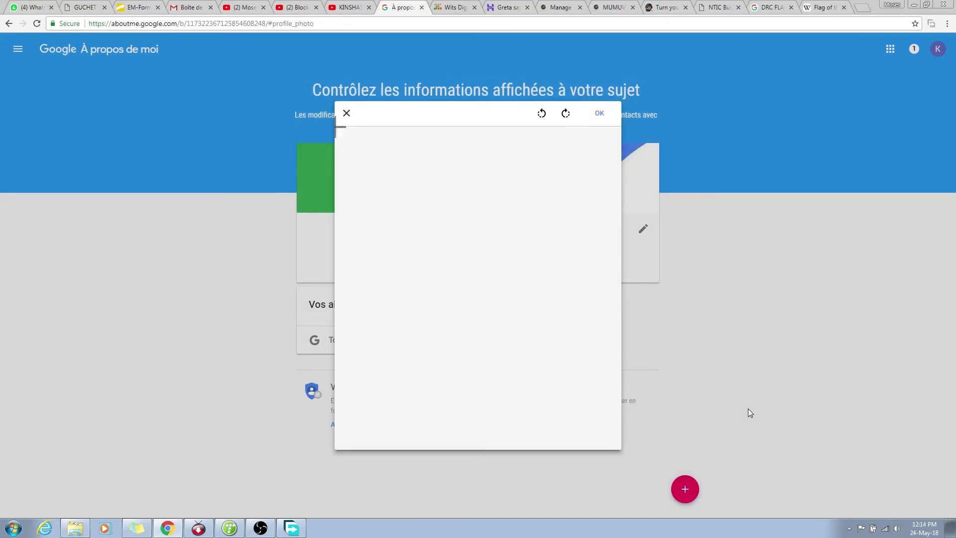
Align the cover crop with the flag's upper edge, apply it, and save the KINSHASA profile changes
{"action": "left_click_drag", "start_coordinate": [525, 321], "coordinate": [528, 285]}
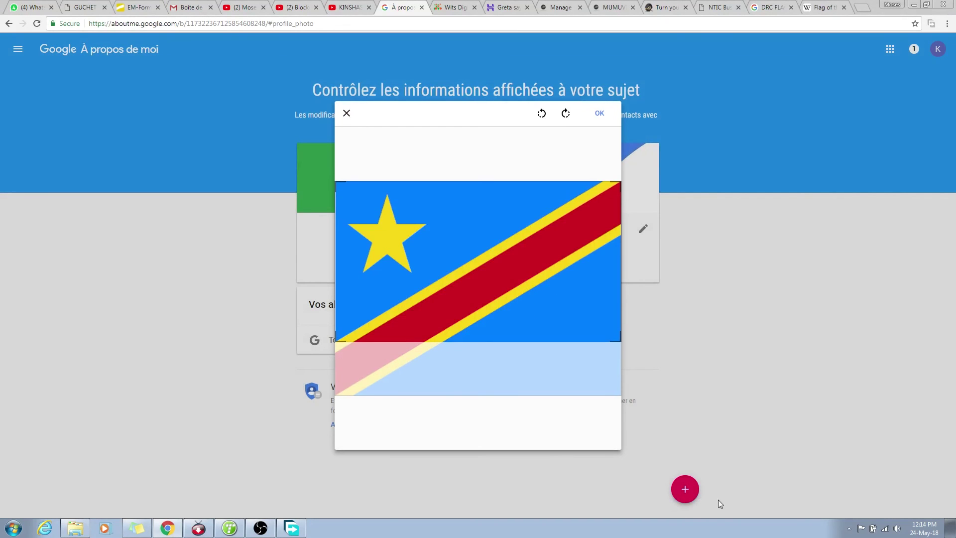
{"action": "left_click", "coordinate": [599, 113]}
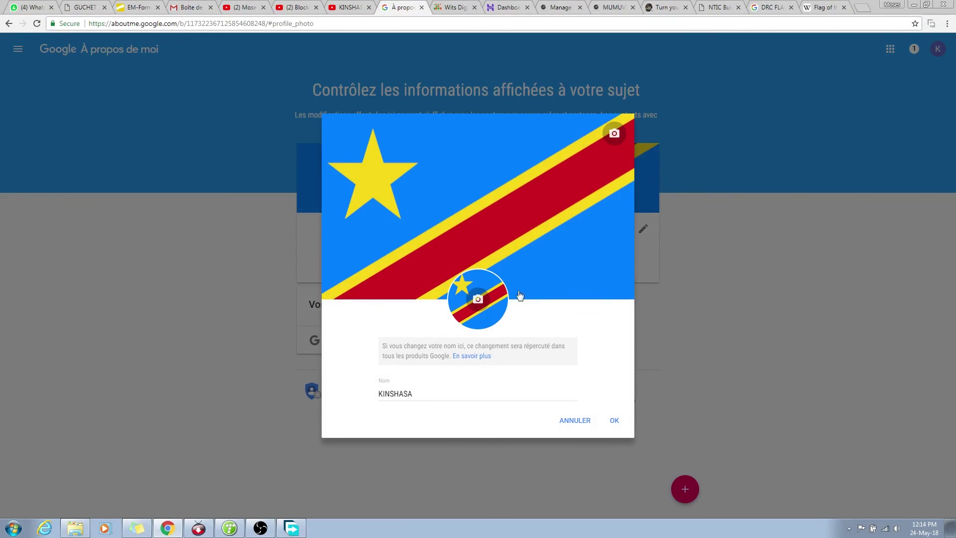
{"action": "left_click", "coordinate": [615, 421]}
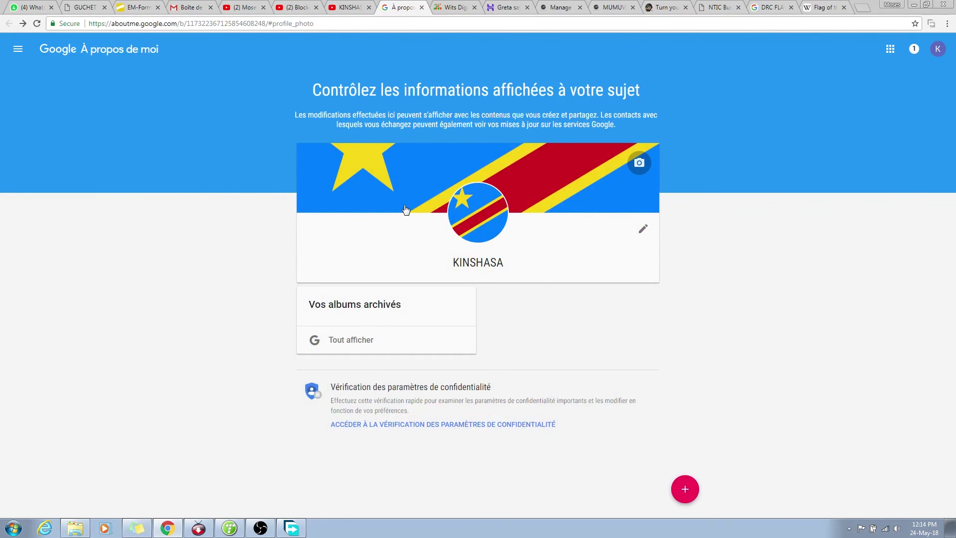
Compare the KINSHASA YouTube channel page with the Google profile, and reload the channel page to check its icon
{"action": "left_click", "coordinate": [343, 11]}
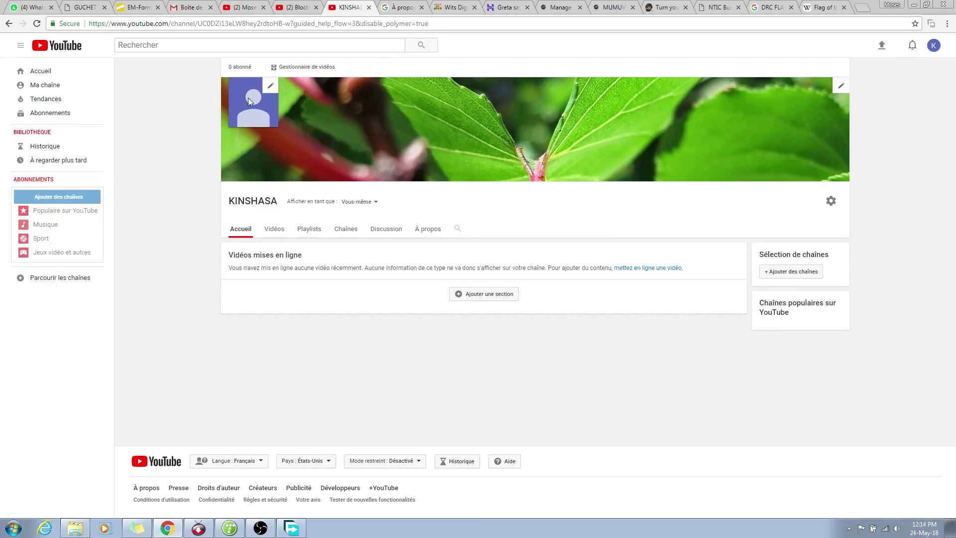
{"action": "left_click", "coordinate": [402, 9]}
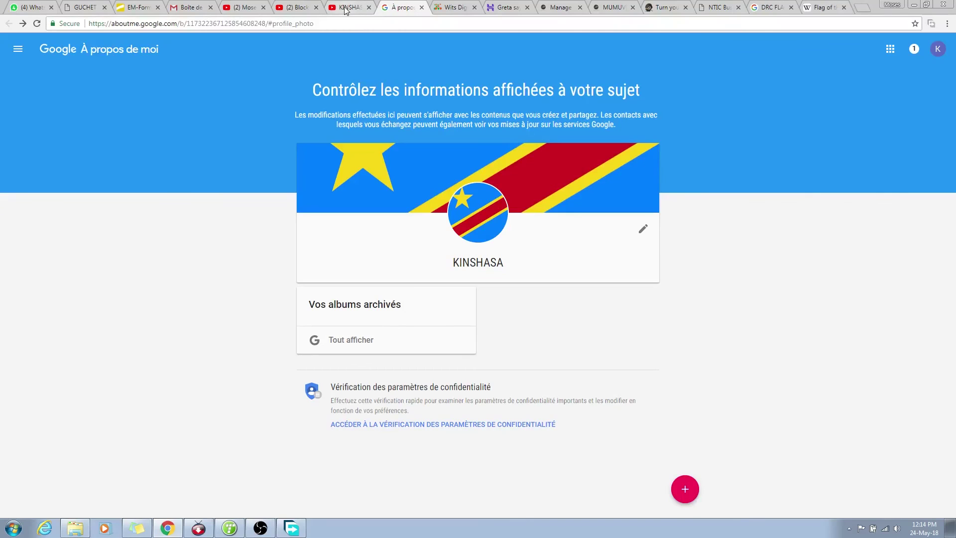
{"action": "left_click", "coordinate": [346, 9]}
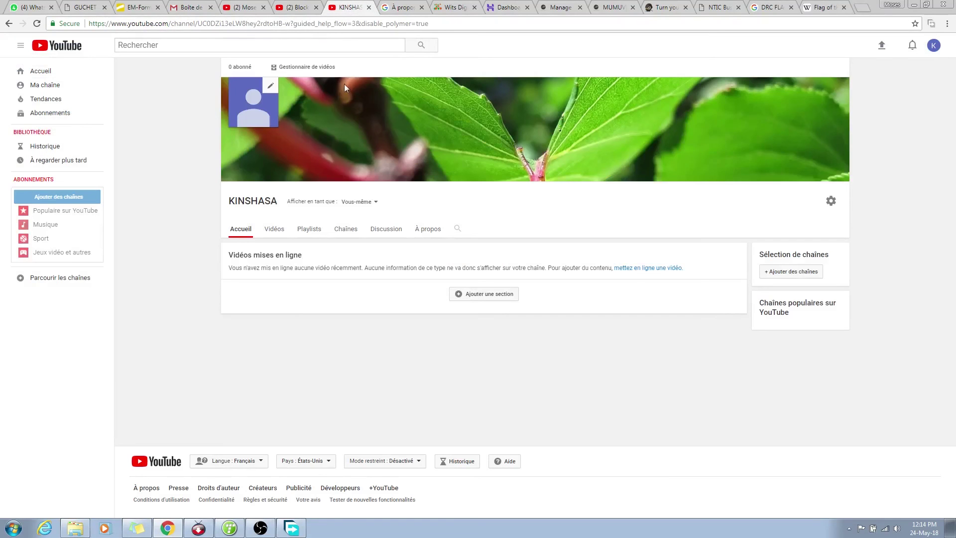
{"action": "left_click", "coordinate": [37, 24]}
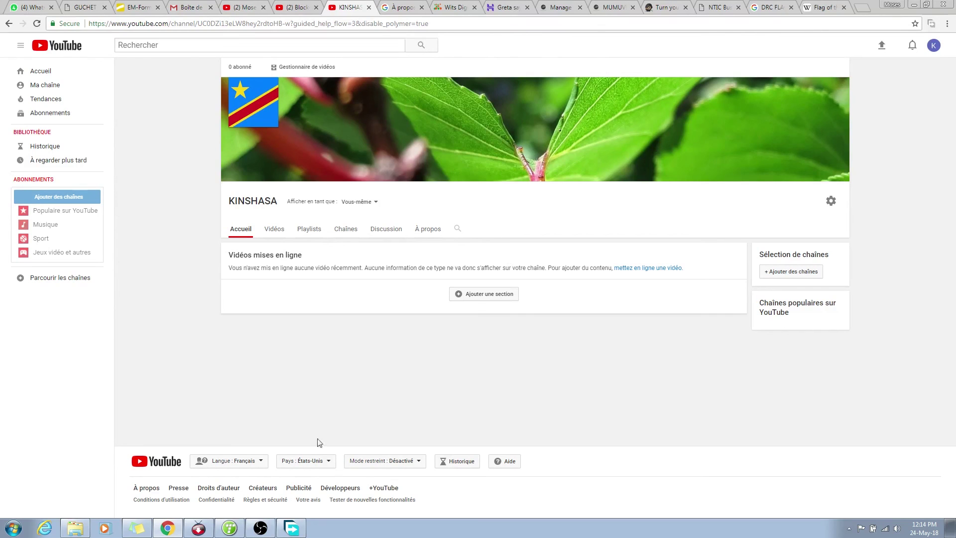
{"action": "left_click", "coordinate": [260, 528]}
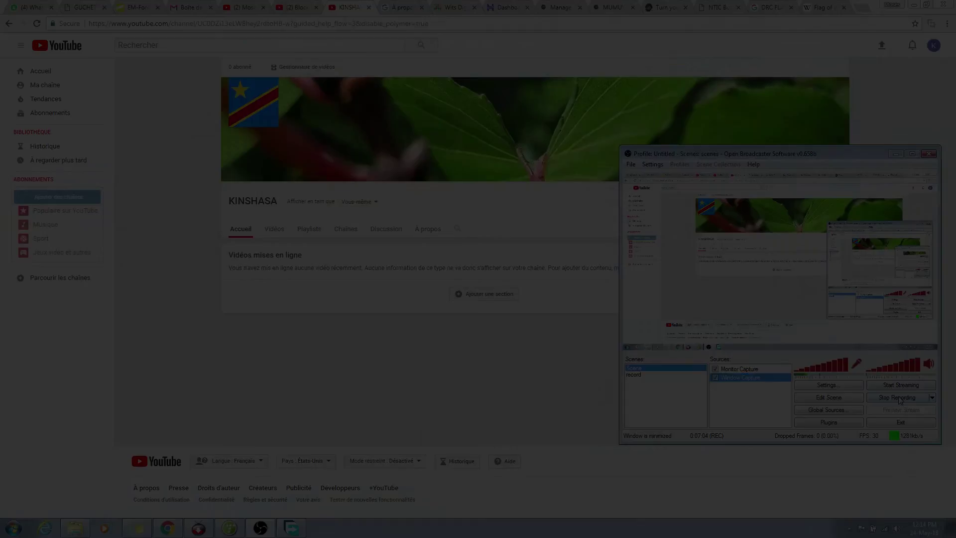